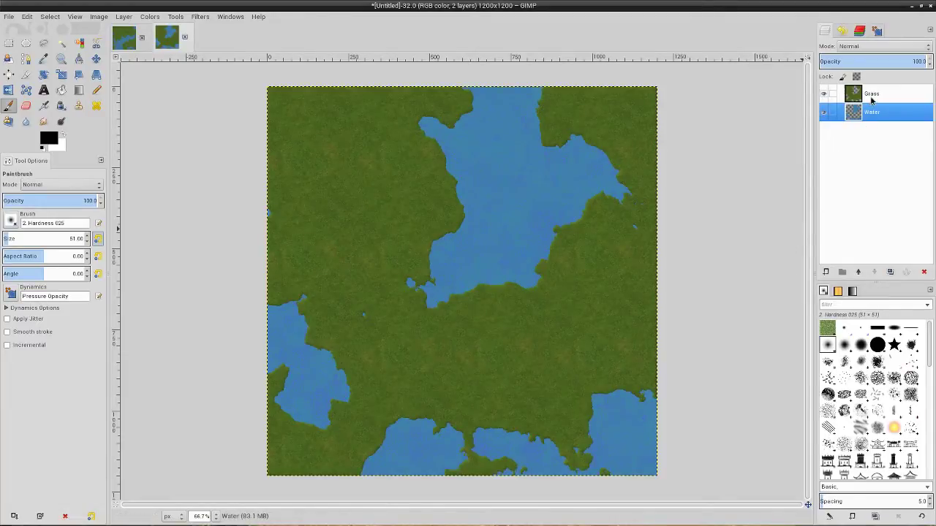
Step: Create transparent layers 'Dark' and 'Light' above Grass, then select Dark
click(871, 95)
click(825, 272)
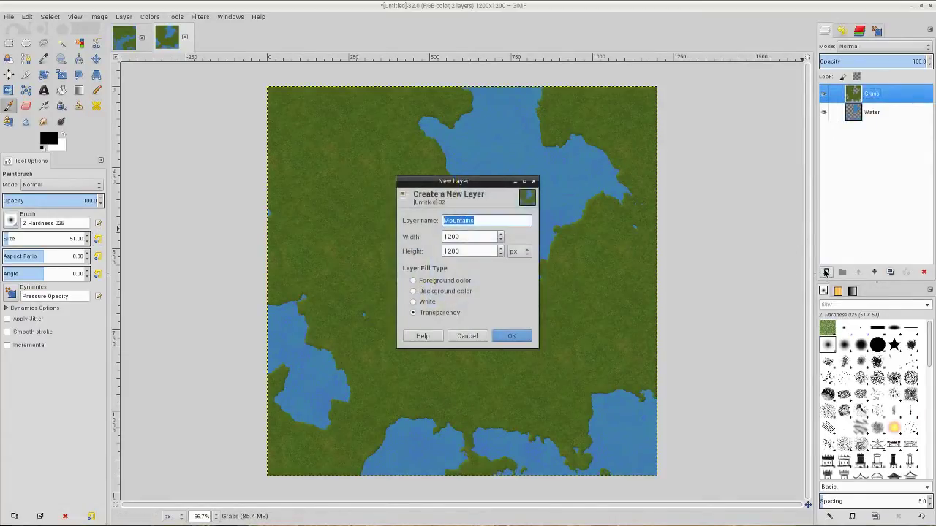
text(Dark)
key(Return)
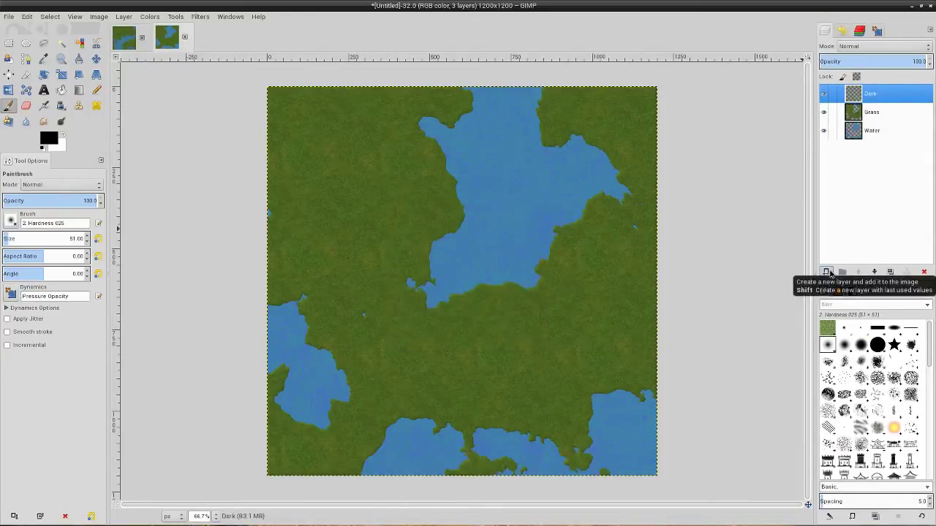
text(Light)
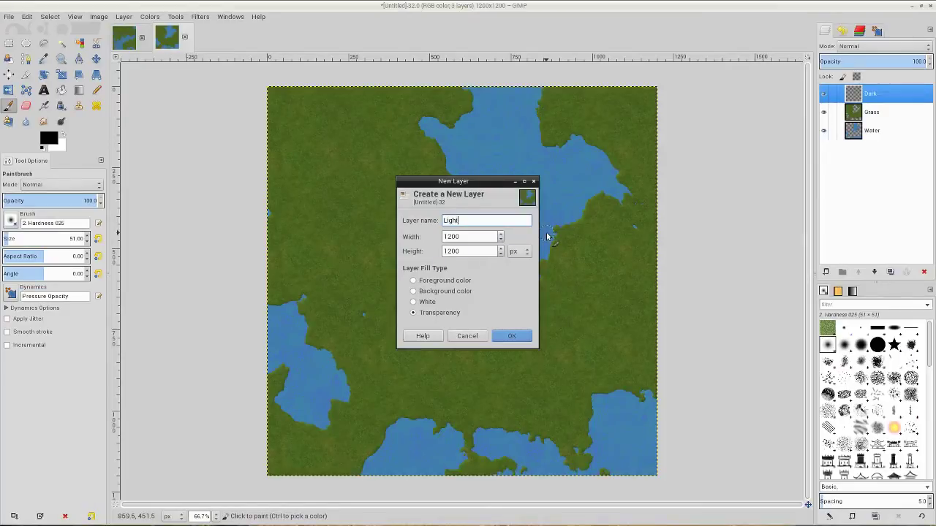
key(Return)
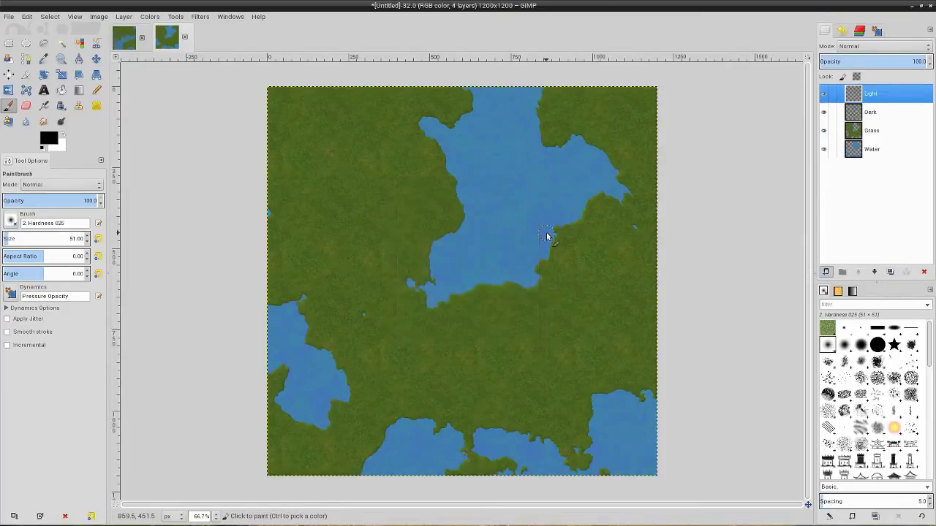
click(872, 112)
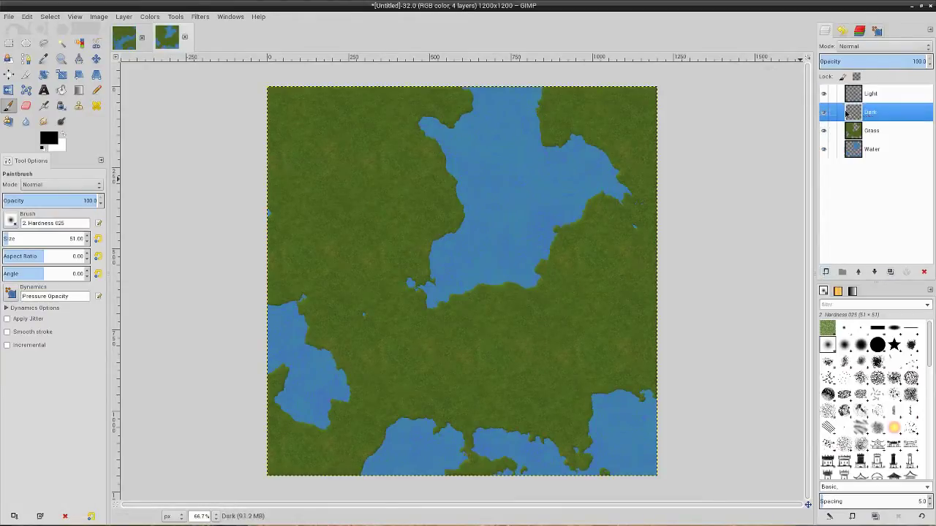
Step: Set the Dark layer's mode to Multiply and the Light layer's mode to Overlay
click(852, 49)
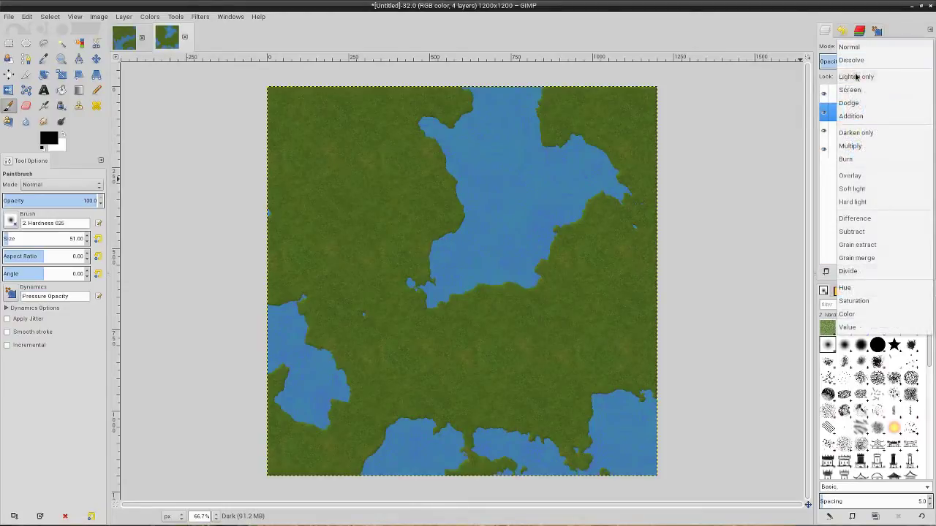
click(849, 146)
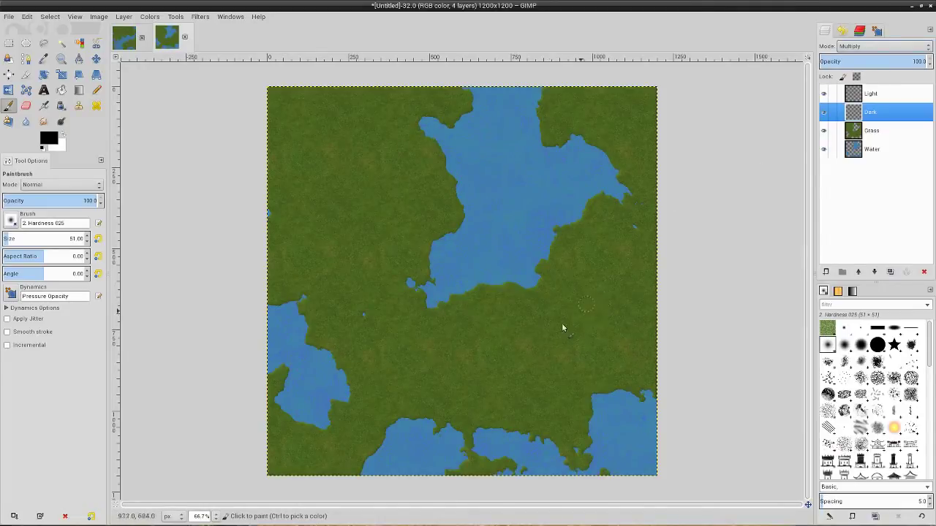
click(871, 95)
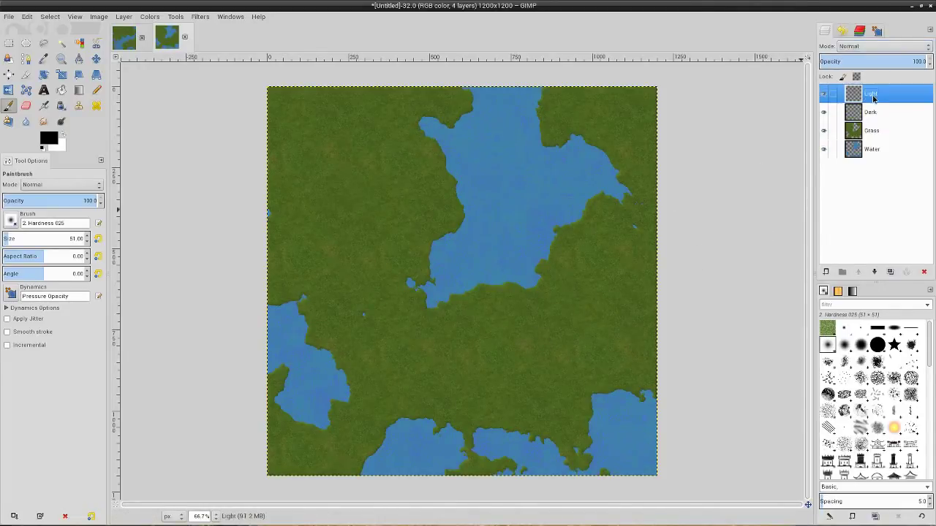
click(861, 48)
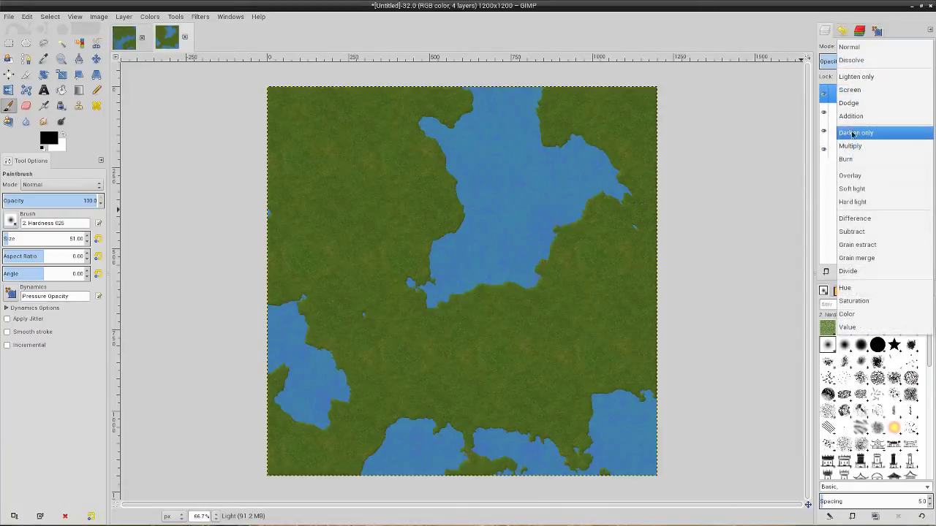
click(844, 175)
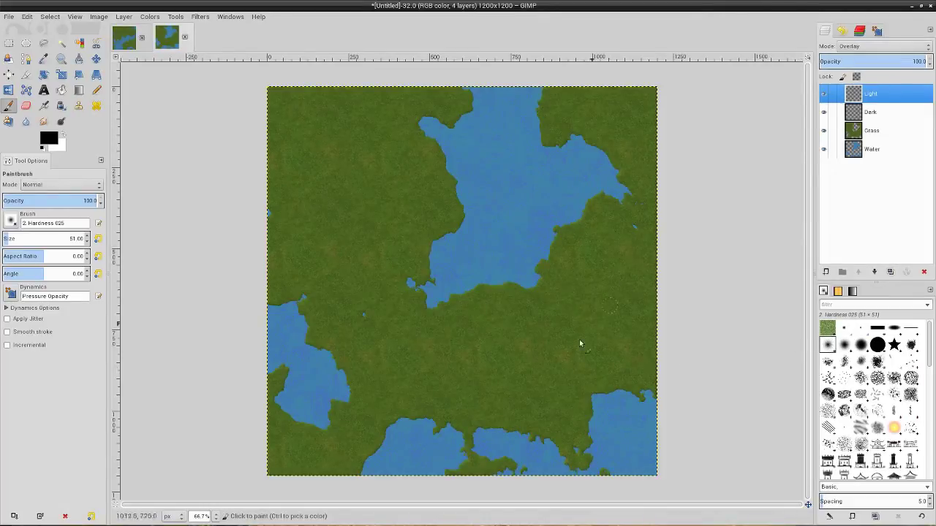
Step: Try the 2. Hardness 050 brush, return to 2. Hardness 025, and select Dark
click(843, 352)
click(827, 346)
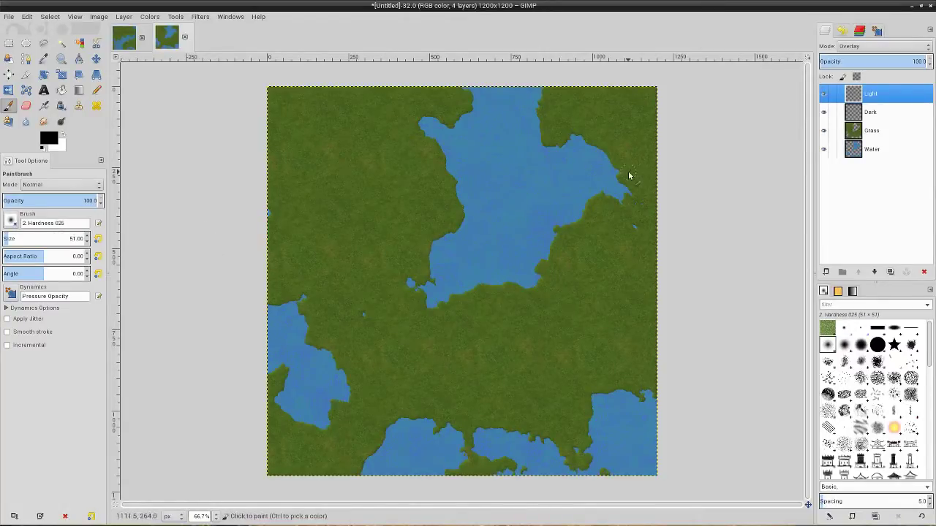
click(874, 115)
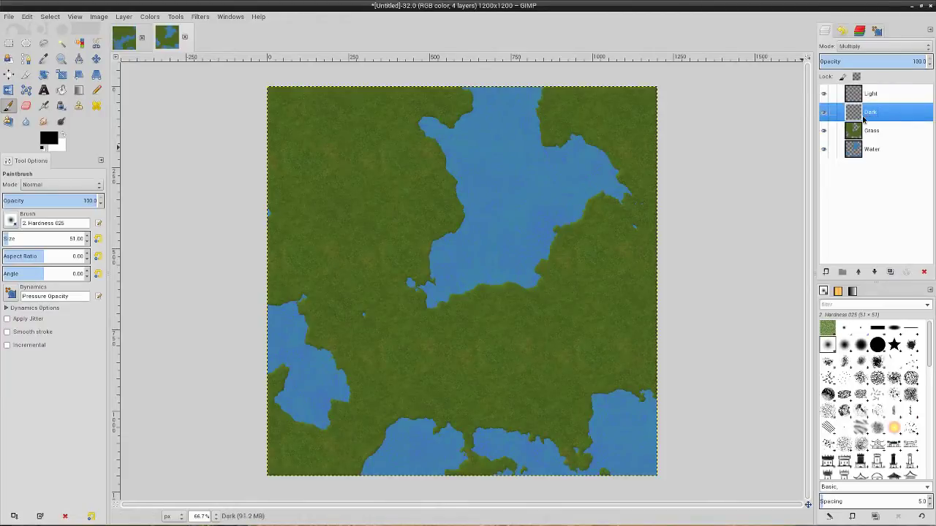
Step: Keep black foreground and white background, then lower paintbrush opacity to 10 on the Light layer
click(50, 139)
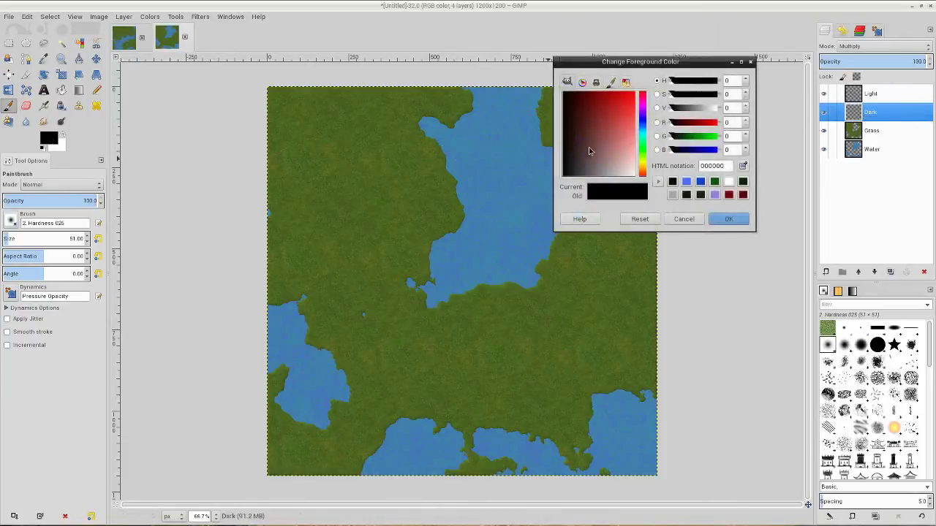
click(727, 219)
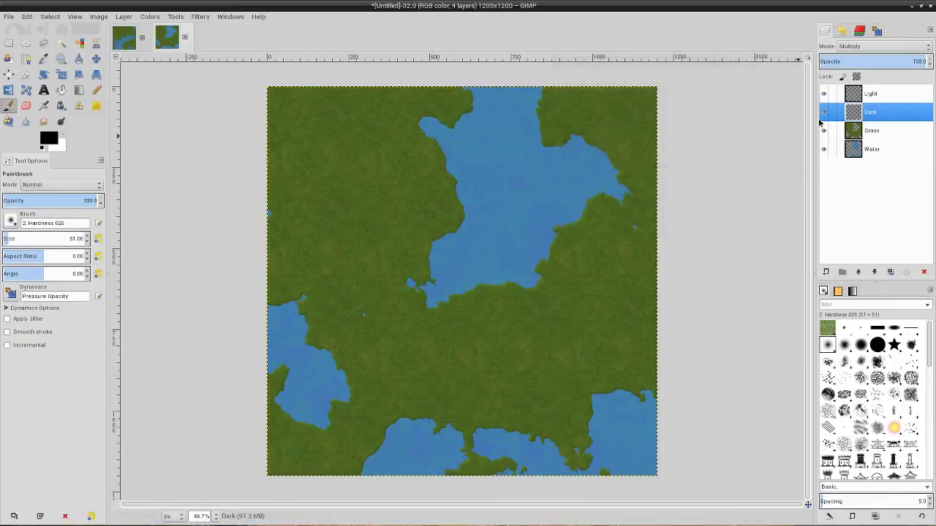
click(871, 93)
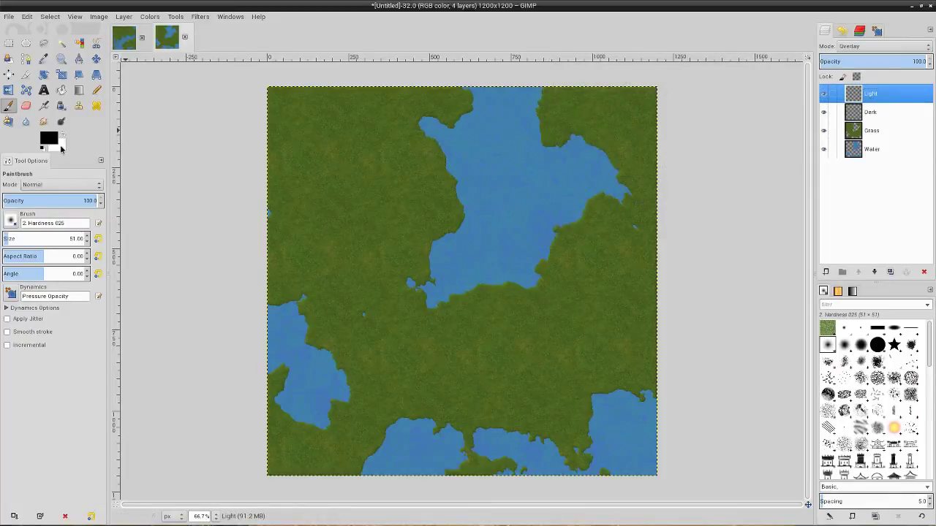
click(61, 147)
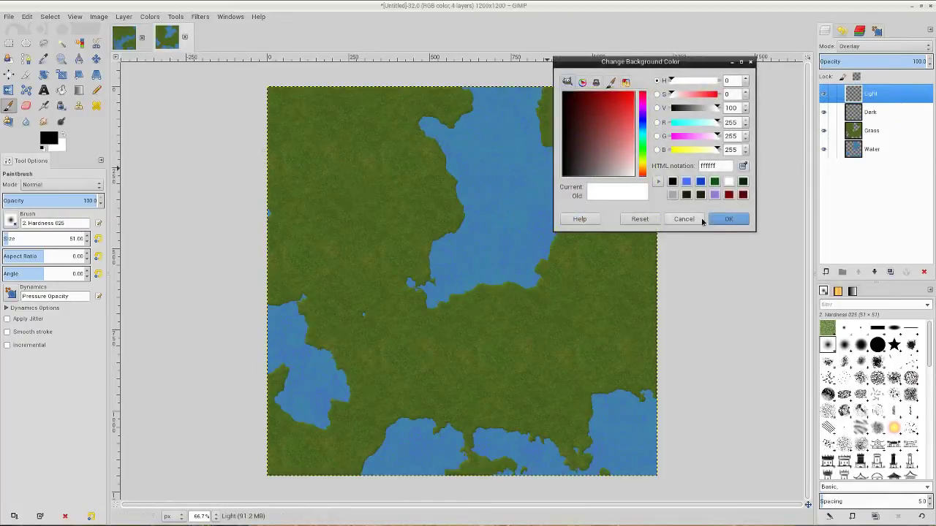
click(728, 219)
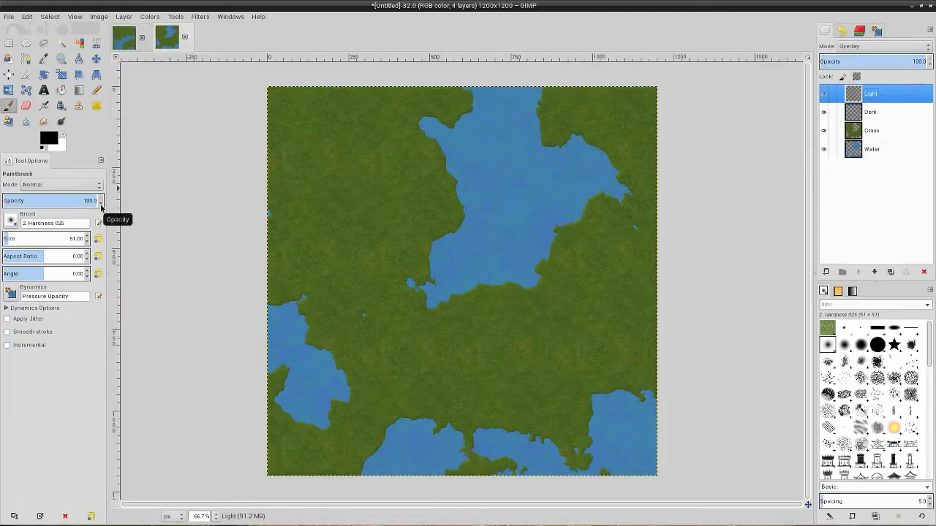
scroll(101, 208, down, 20)
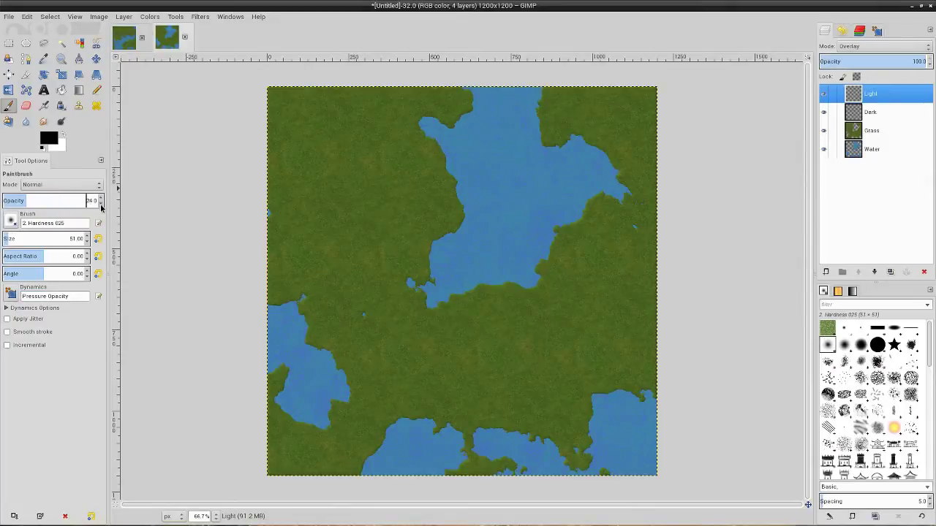
scroll(101, 208, down, 5)
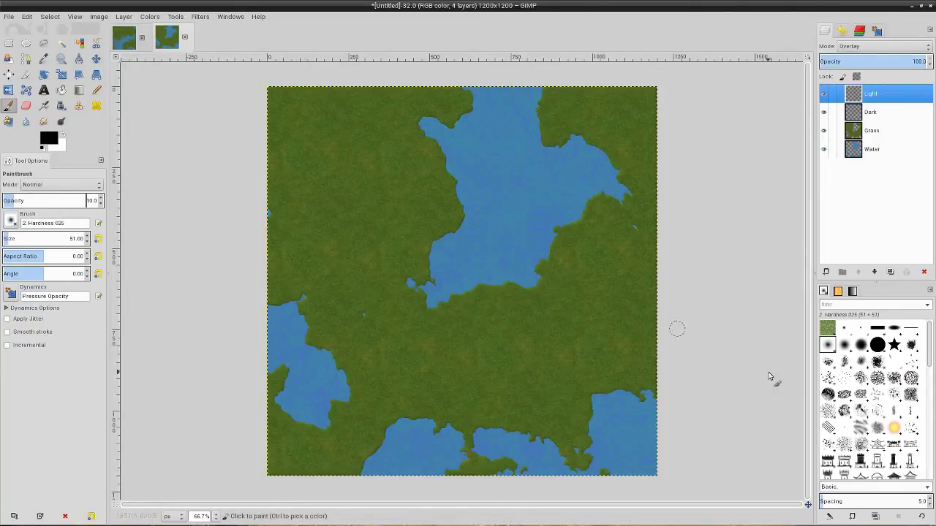
Step: Paint faint black test strokes along the central lake's shore on the Dark layer
mouse_move(334, 182)
mouse_down()
mouse_move(346, 221)
mouse_move(343, 265)
mouse_up()
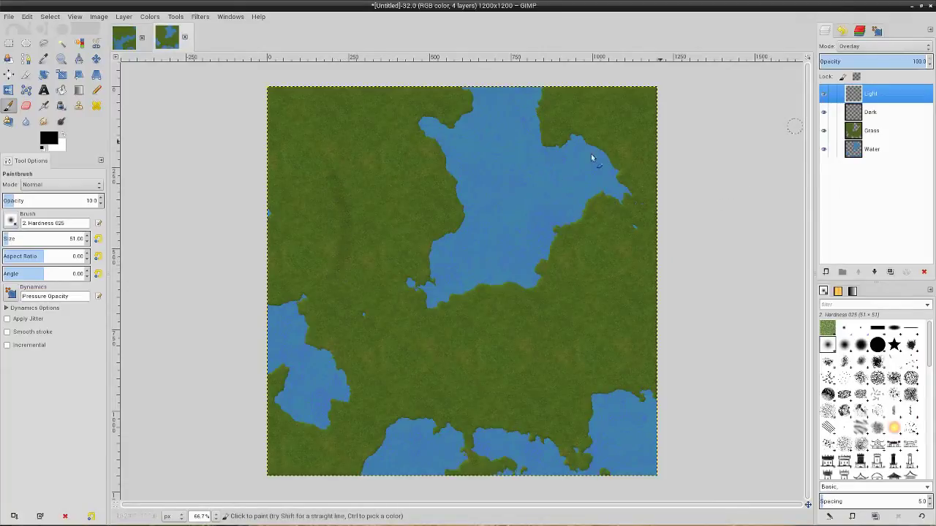
click(870, 113)
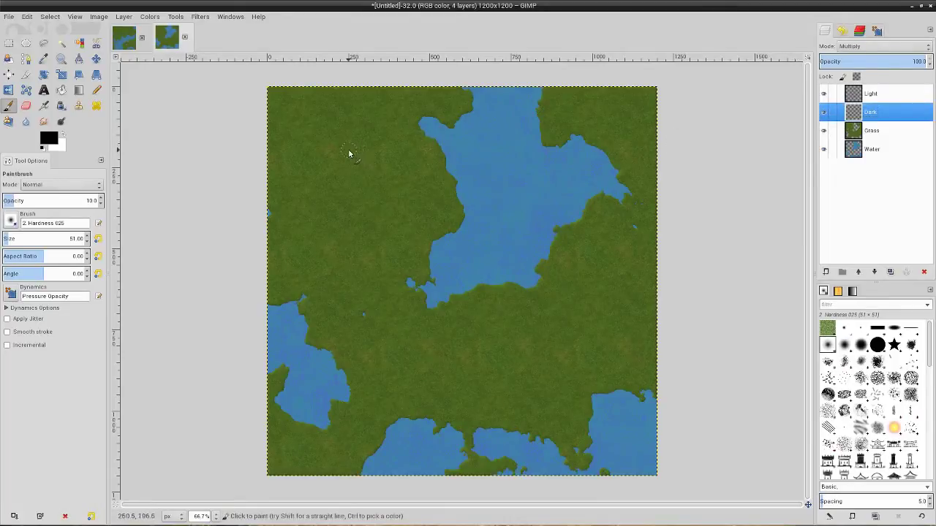
mouse_move(350, 293)
mouse_down()
mouse_move(368, 315)
mouse_move(450, 344)
mouse_up()
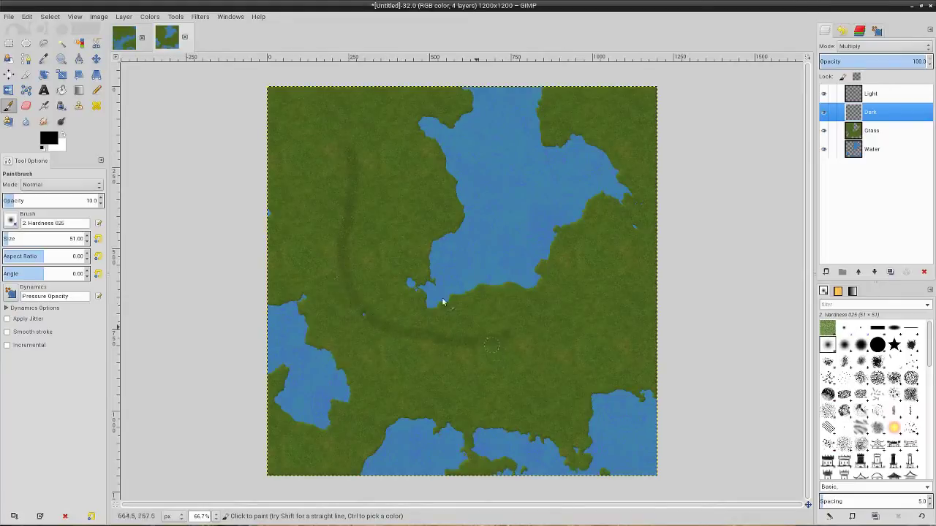
mouse_move(349, 162)
mouse_down()
mouse_move(342, 224)
mouse_move(361, 295)
mouse_up()
drag(425, 338, 486, 345)
drag(357, 189, 347, 237)
drag(359, 301, 459, 358)
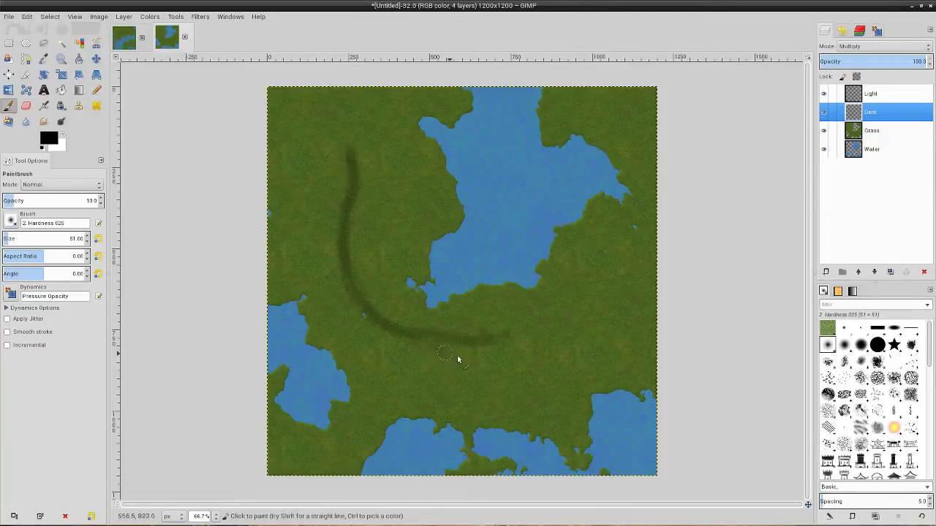
Step: Select the Light layer with white as painting colour, and undo the test strokes
click(878, 94)
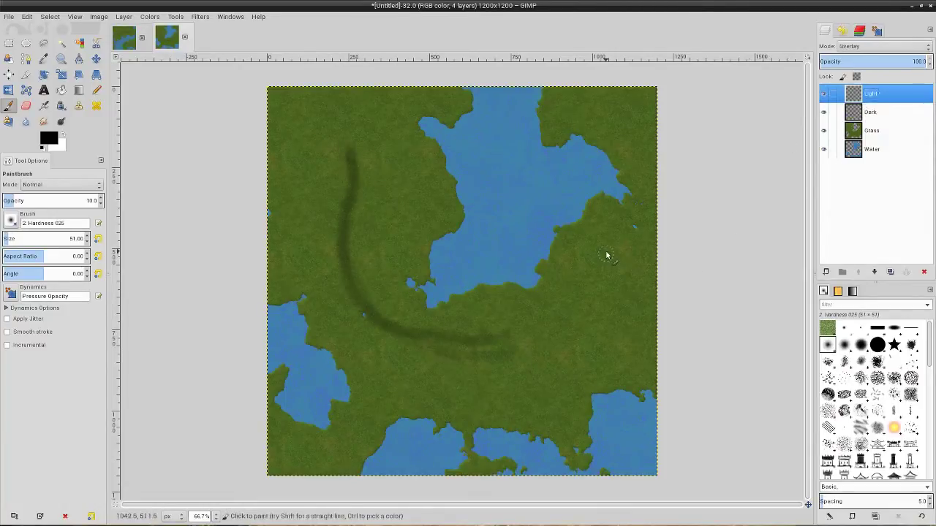
click(62, 135)
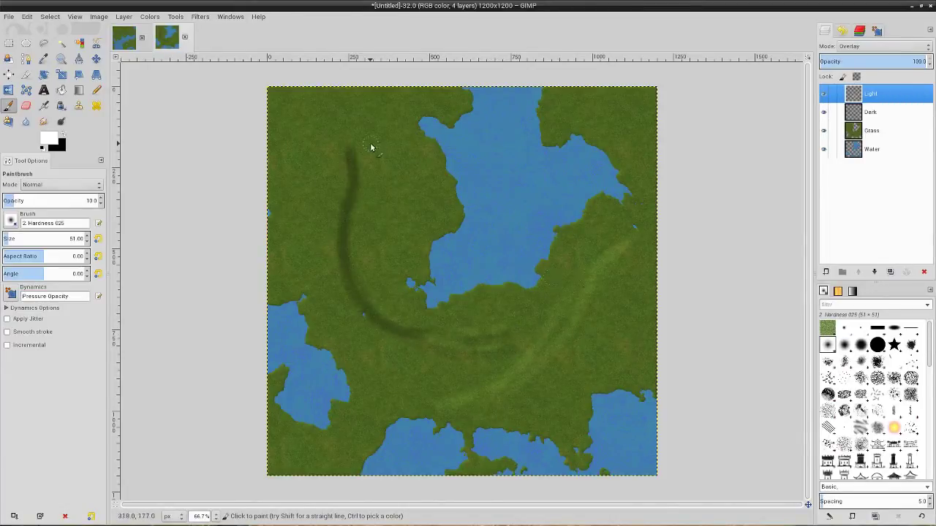
key(ctrl)
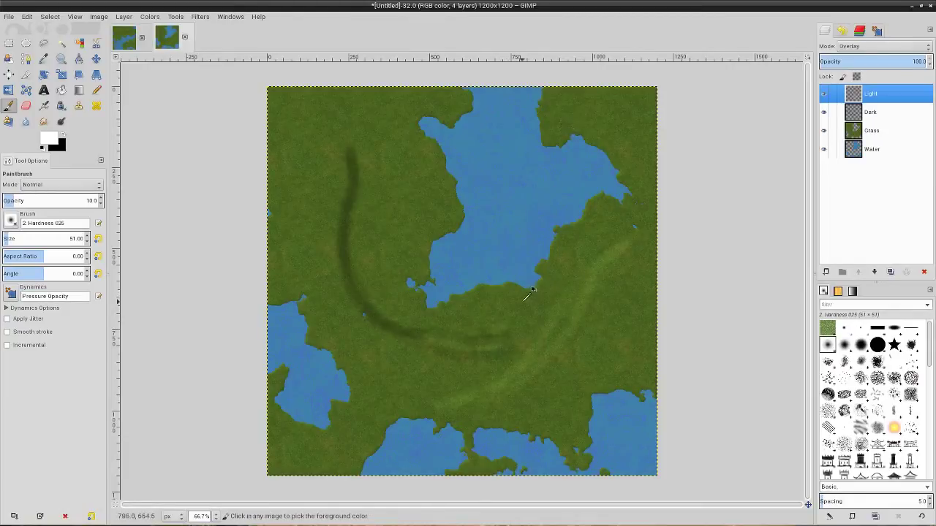
key(ctrl+z)
key(ctrl+z)
key(ctrl+z)
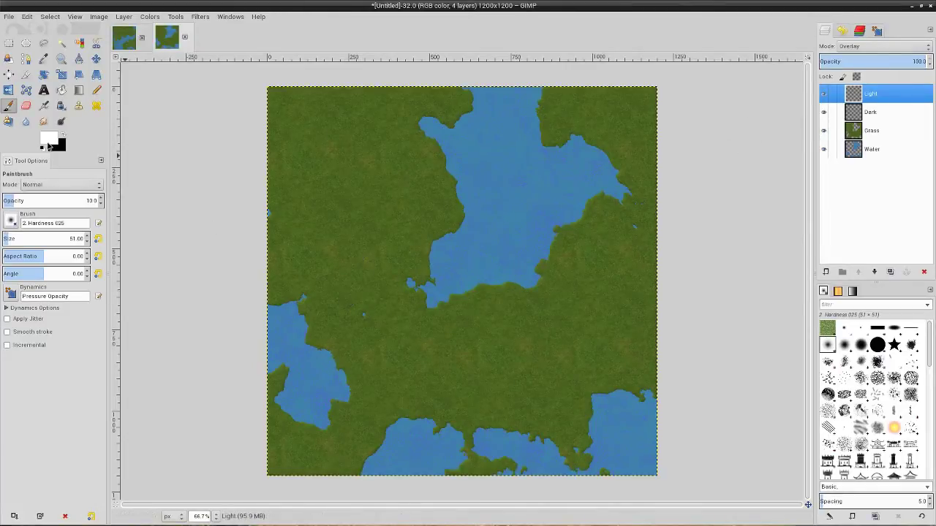
Step: Paint a black test dab in the upper lake on Dark, undo it, then select Grass
click(874, 114)
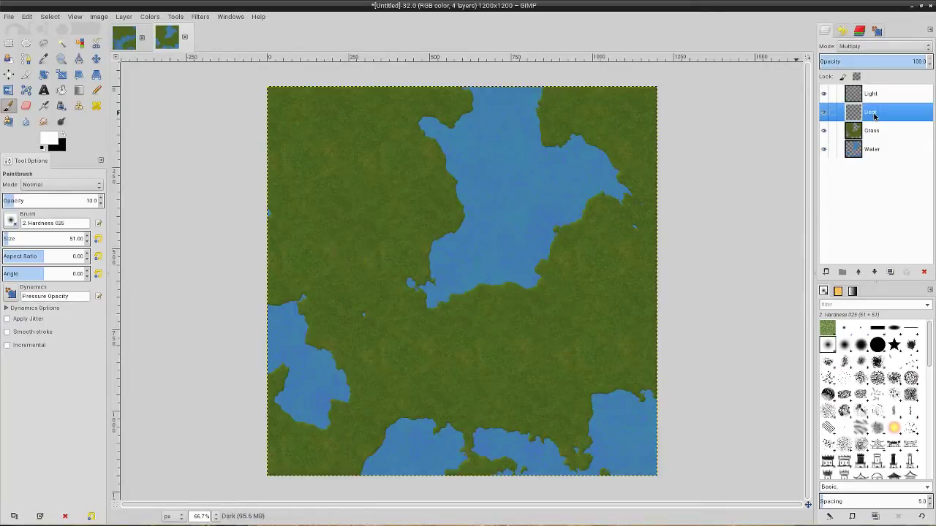
click(63, 137)
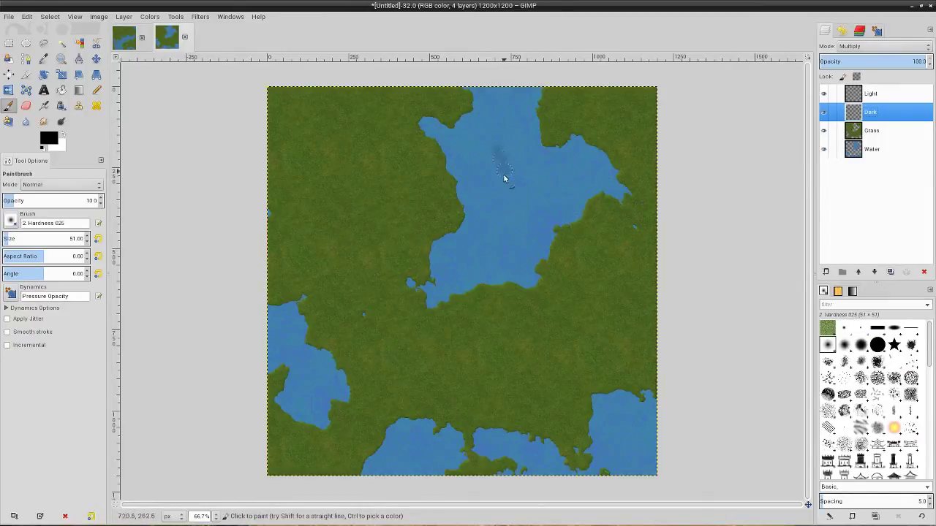
mouse_move(508, 182)
mouse_down()
mouse_move(492, 165)
mouse_move(517, 168)
mouse_up()
key(ctrl+z)
click(875, 133)
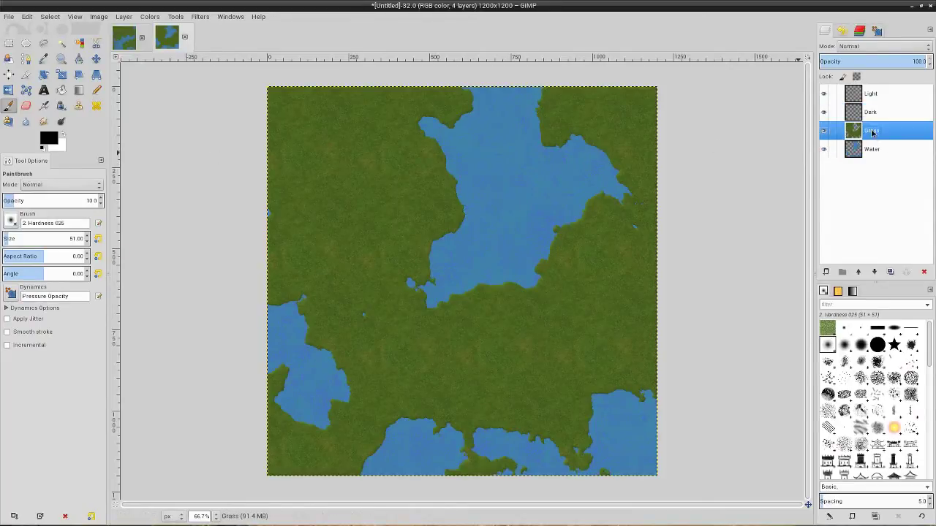
Step: Load the Grass layer's land shape as a selection with Alpha to Selection, then select Dark
right_click(868, 135)
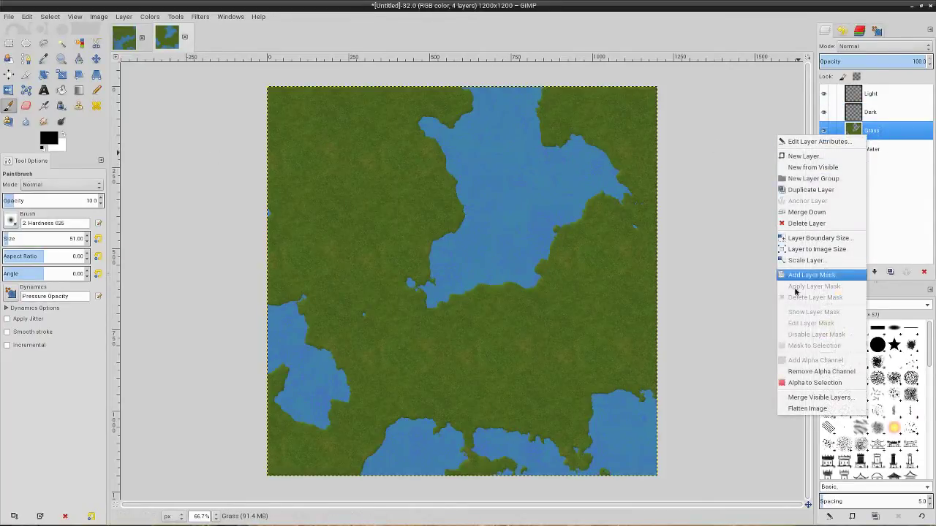
click(808, 383)
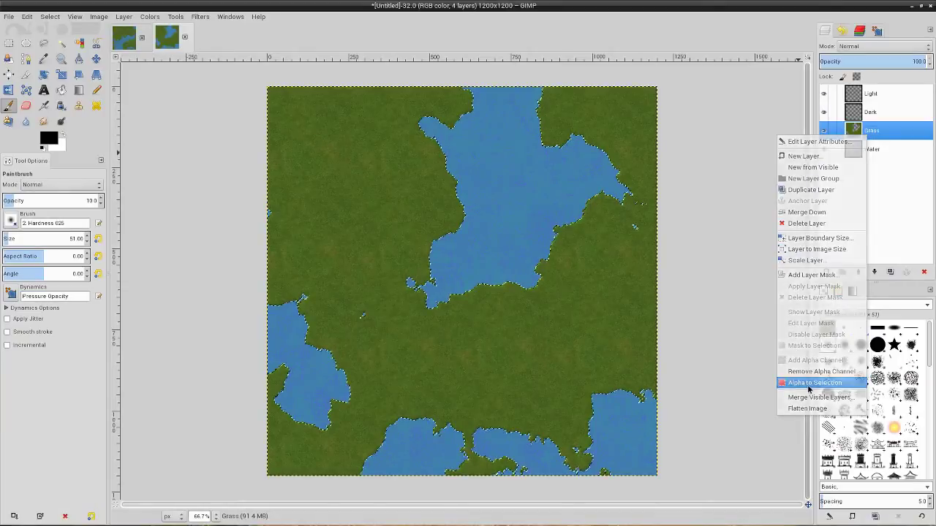
click(871, 113)
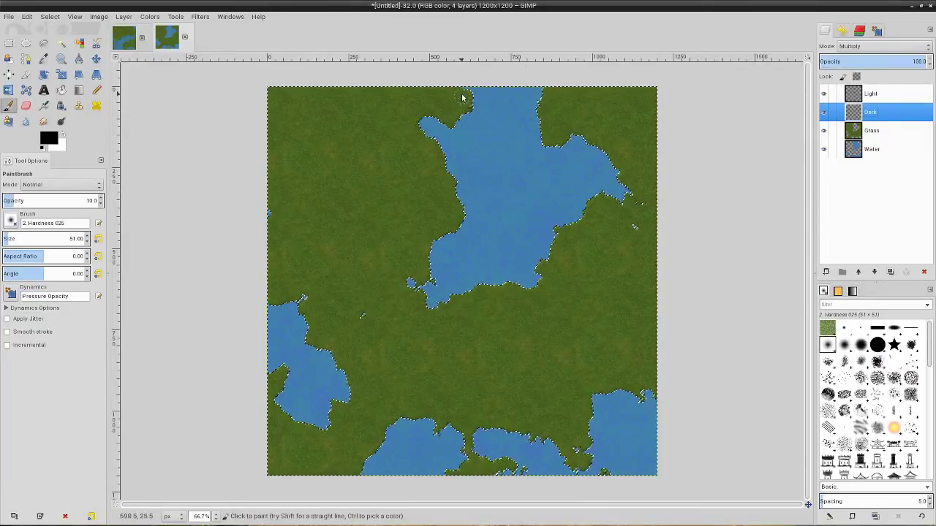
Step: Shade the top bay, left bay, bottom channel and bottom coast shorelines with soft black
mouse_move(462, 95)
mouse_down()
mouse_move(473, 103)
mouse_move(466, 119)
mouse_move(416, 128)
mouse_move(463, 203)
mouse_move(460, 230)
mouse_move(419, 284)
mouse_up()
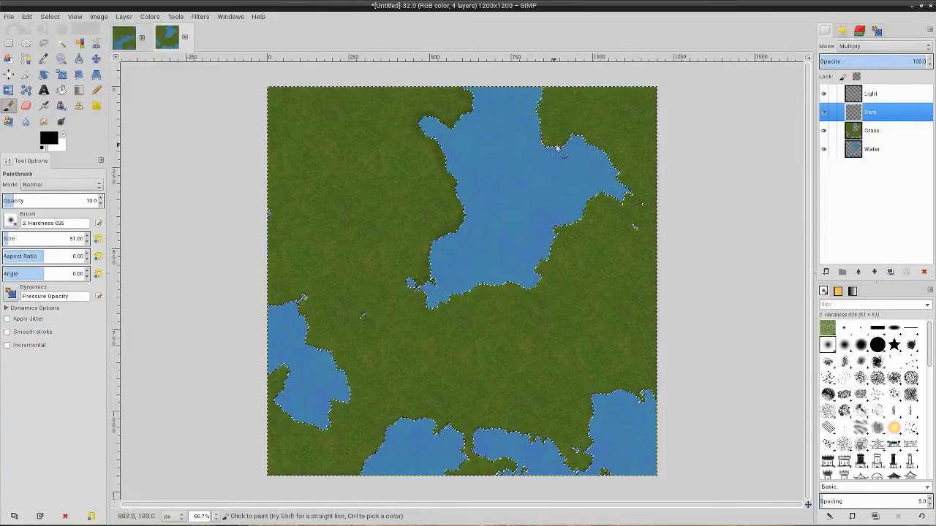
mouse_move(557, 148)
mouse_down()
mouse_move(571, 140)
mouse_move(560, 148)
mouse_up()
mouse_move(297, 316)
mouse_down()
mouse_move(271, 305)
mouse_move(303, 305)
mouse_move(304, 366)
mouse_move(286, 420)
mouse_move(321, 417)
mouse_move(343, 402)
mouse_move(287, 372)
mouse_move(280, 400)
mouse_move(290, 373)
mouse_up()
drag(469, 446, 458, 462)
mouse_move(392, 428)
mouse_down()
mouse_move(357, 471)
mouse_move(396, 419)
mouse_move(454, 427)
mouse_up()
mouse_move(513, 431)
mouse_down()
mouse_move(484, 427)
mouse_move(542, 440)
mouse_move(566, 462)
mouse_move(591, 459)
mouse_move(569, 469)
mouse_move(607, 453)
mouse_move(581, 473)
mouse_move(601, 433)
mouse_move(590, 448)
mouse_move(594, 400)
mouse_move(652, 398)
mouse_up()
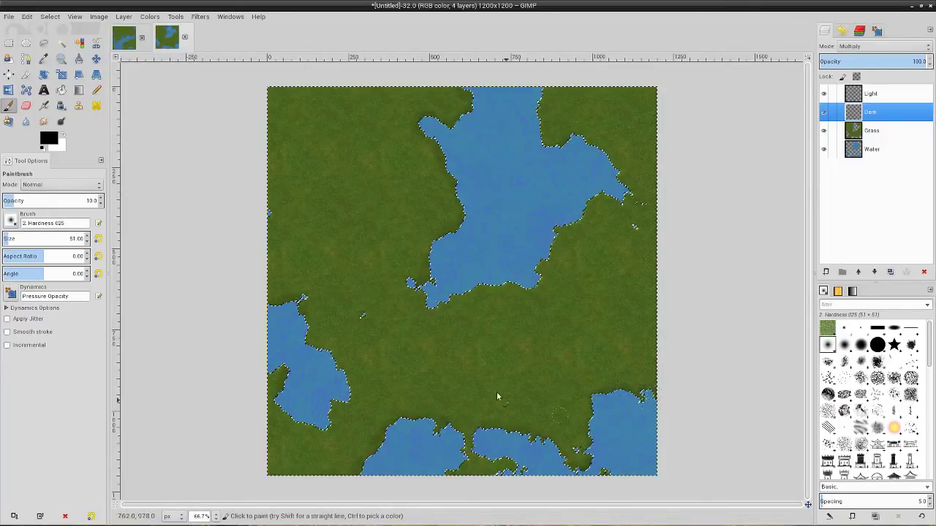
mouse_move(414, 114)
mouse_down()
mouse_move(463, 155)
mouse_move(468, 132)
mouse_move(445, 127)
mouse_move(472, 108)
mouse_move(441, 123)
mouse_move(471, 95)
mouse_move(486, 128)
mouse_move(470, 107)
mouse_move(445, 147)
mouse_up()
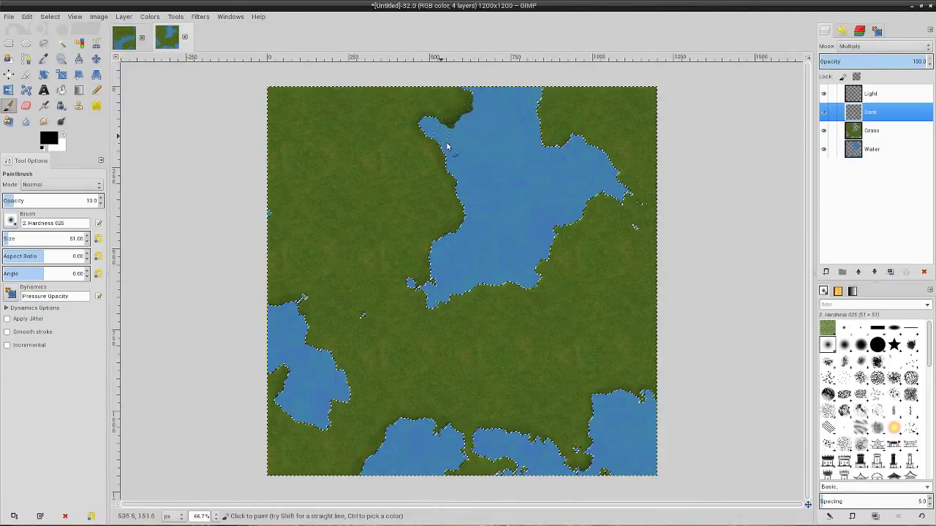
Step: Select All to clear the land selection, then toggle Dark's visibility to compare the shading
click(49, 16)
click(50, 31)
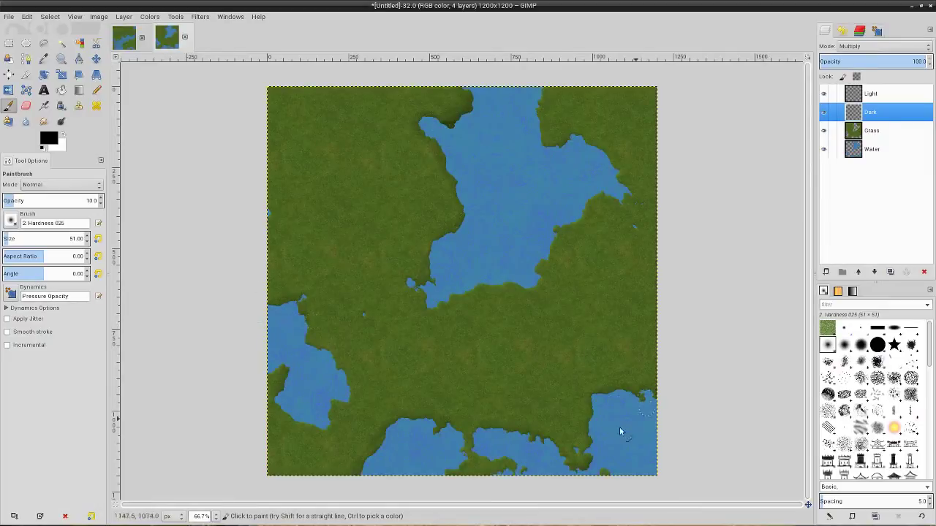
click(824, 113)
click(824, 114)
click(824, 113)
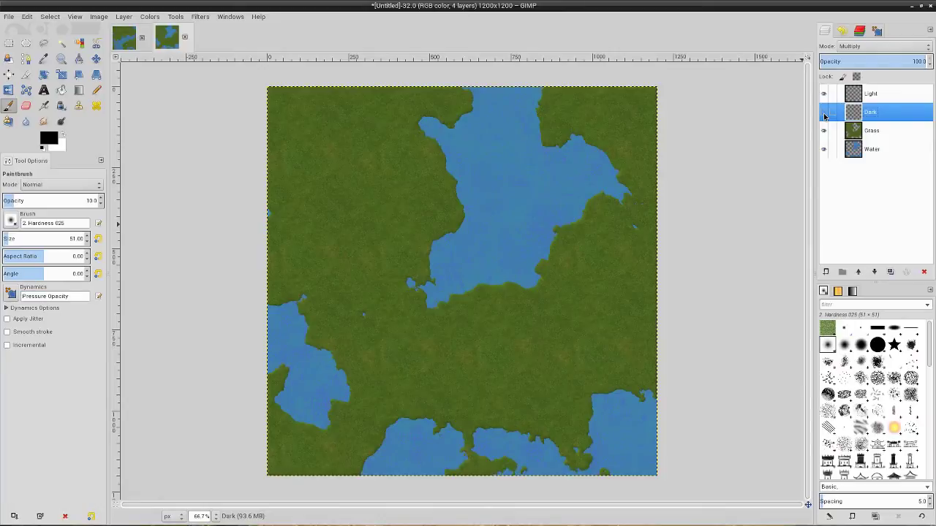